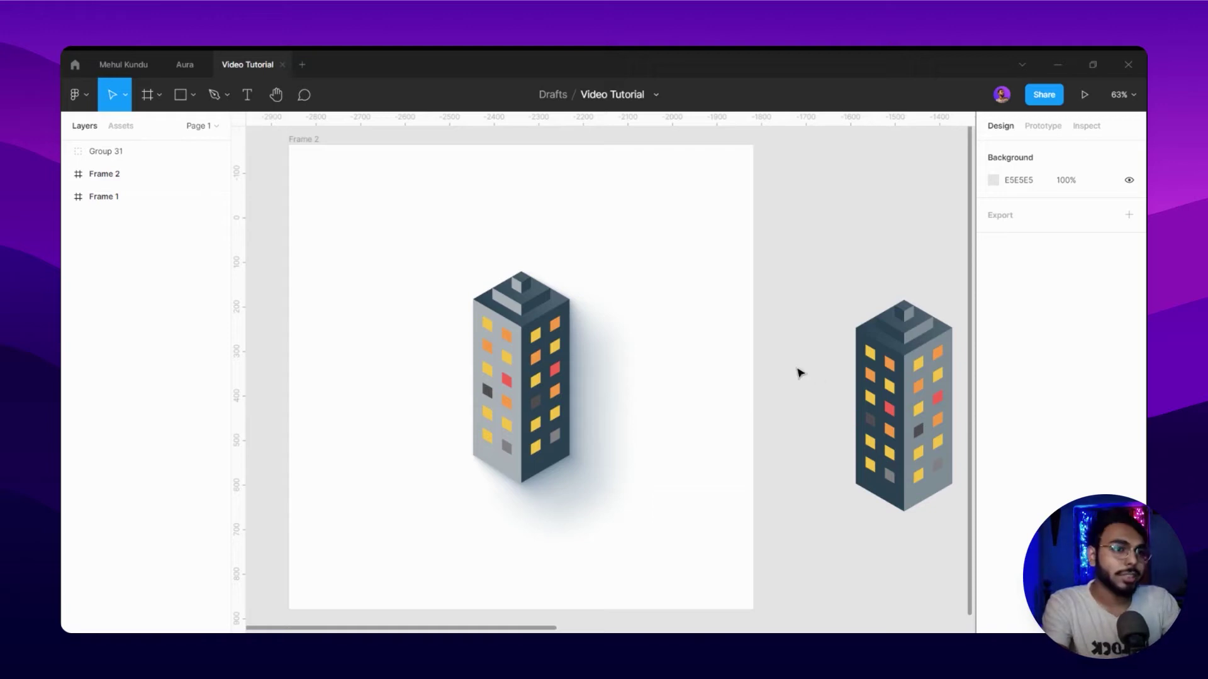
# - Run the Noise plugin from quick search ('noi') to preview a 220 × 220 noise texture
pyautogui.rightClick(793, 393)
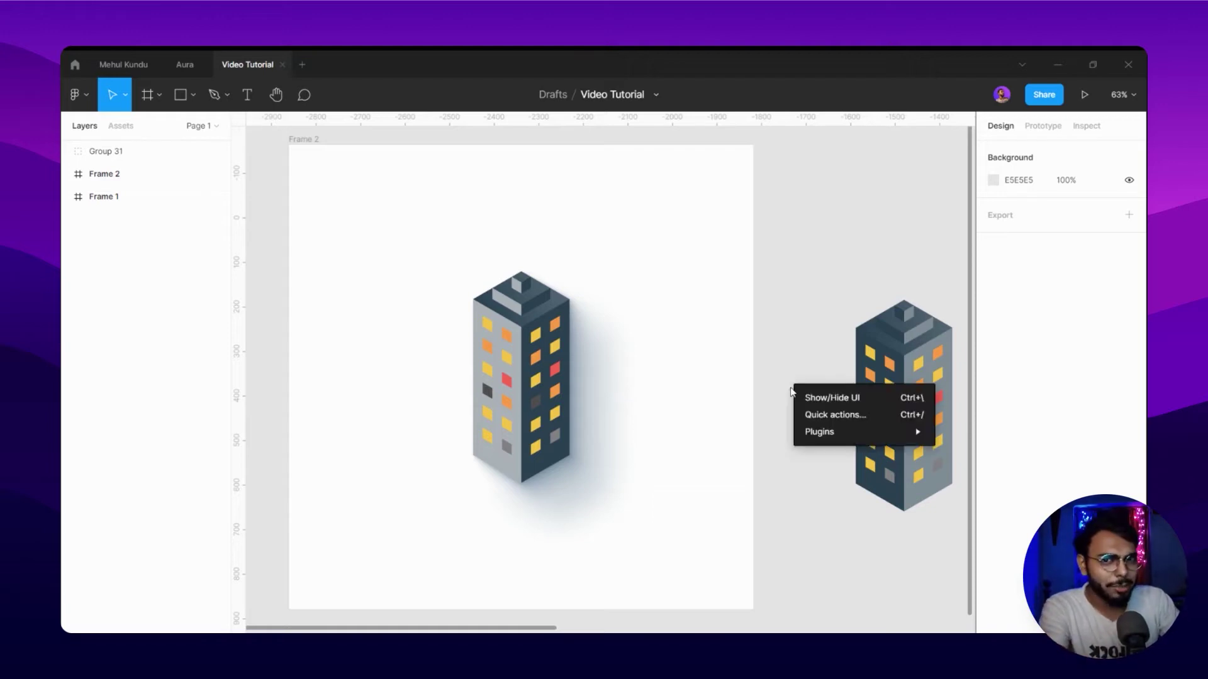
pyautogui.moveTo(817, 439)
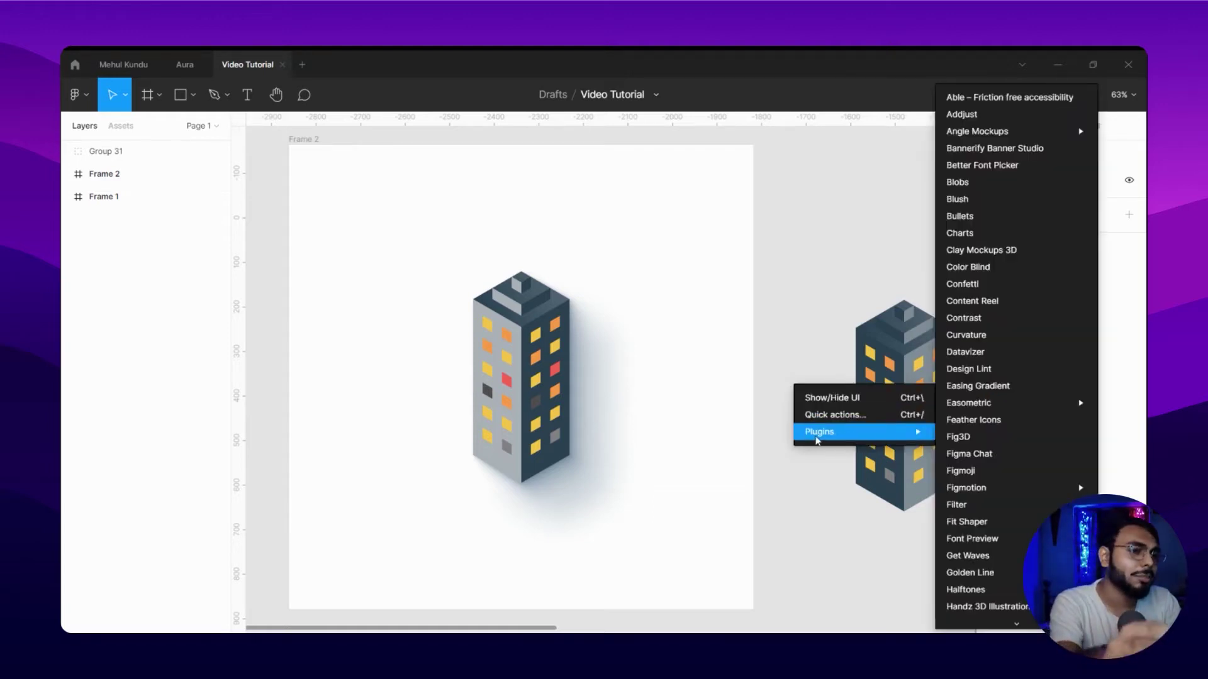
pyautogui.scroll(-10, 994, 402)
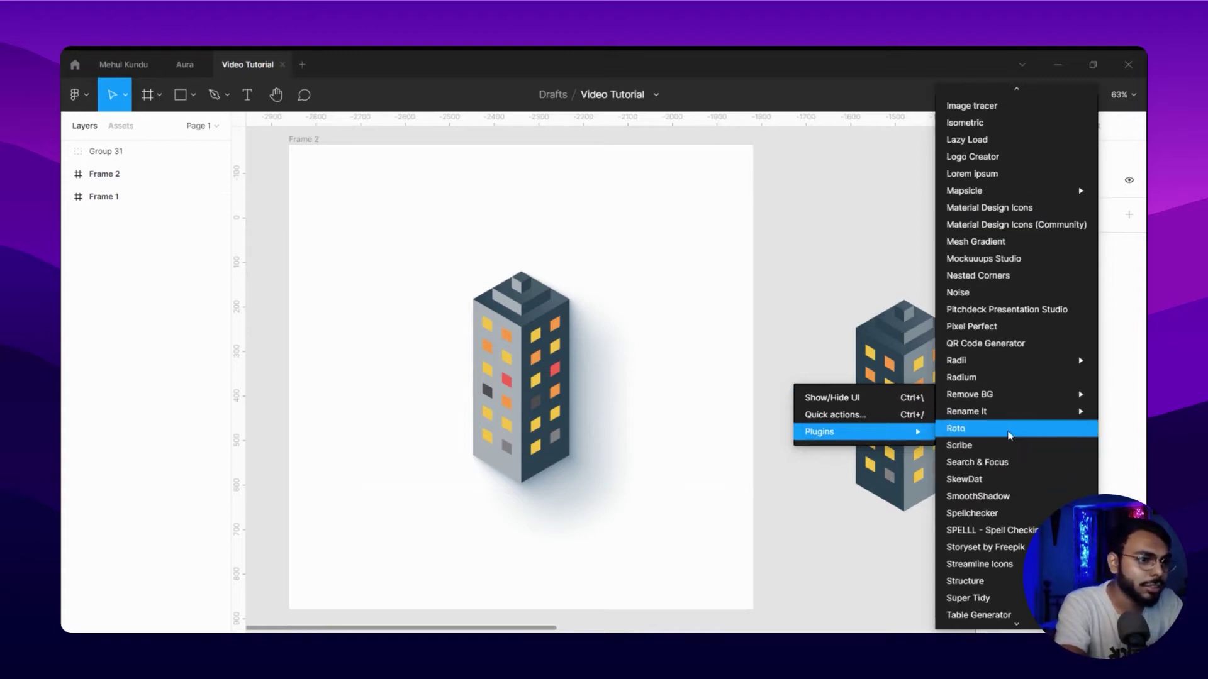
pyautogui.click(812, 524)
pyautogui.hotkey('ctrl', '/')
pyautogui.write('noi')
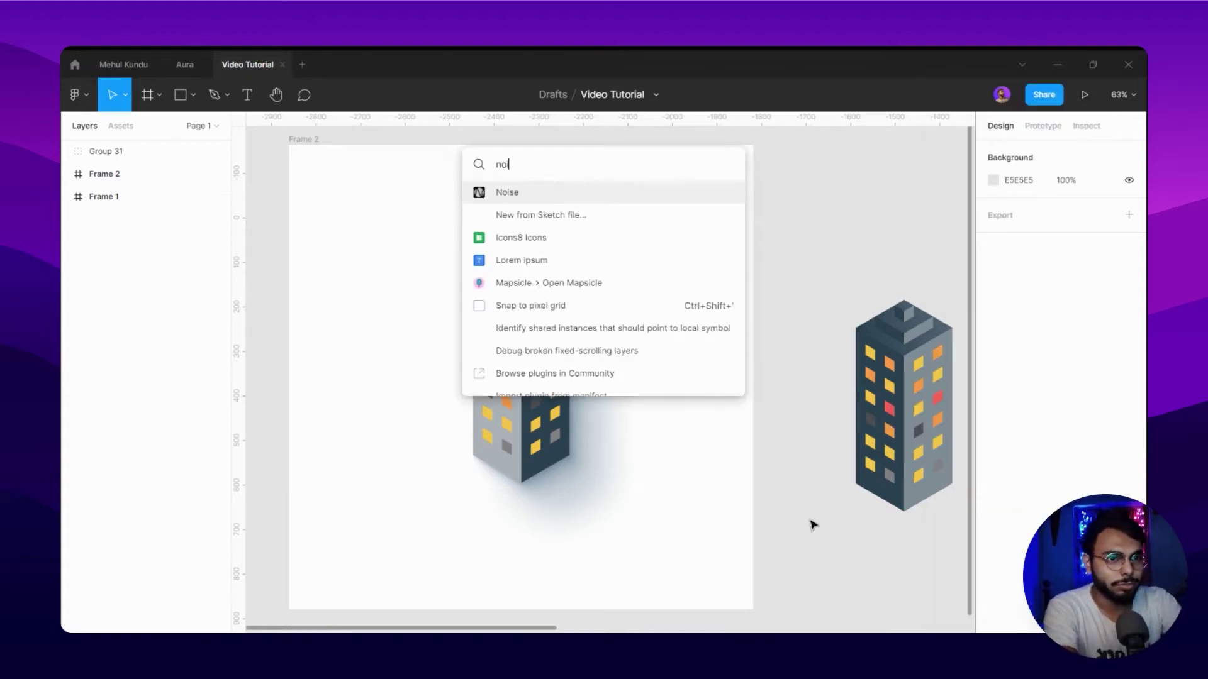
pyautogui.click(576, 190)
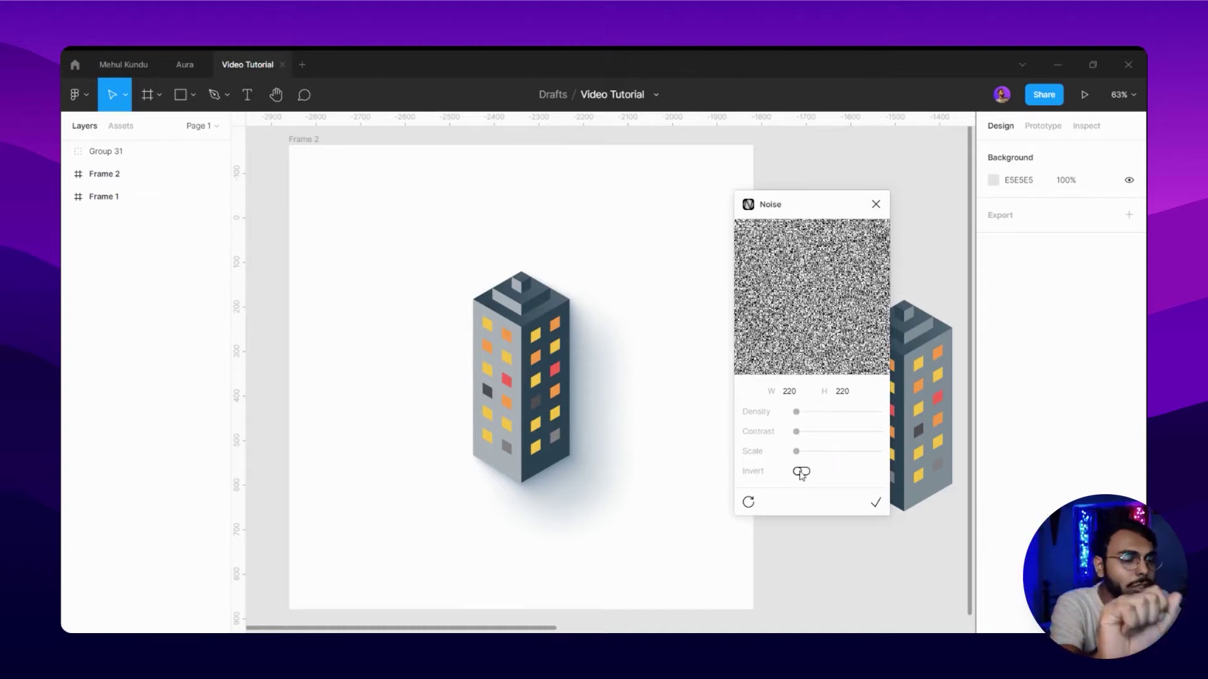
# - Insert the noise rectangle and stretch it to 948.04 × 962.48 over Frame 2
pyautogui.click(876, 501)
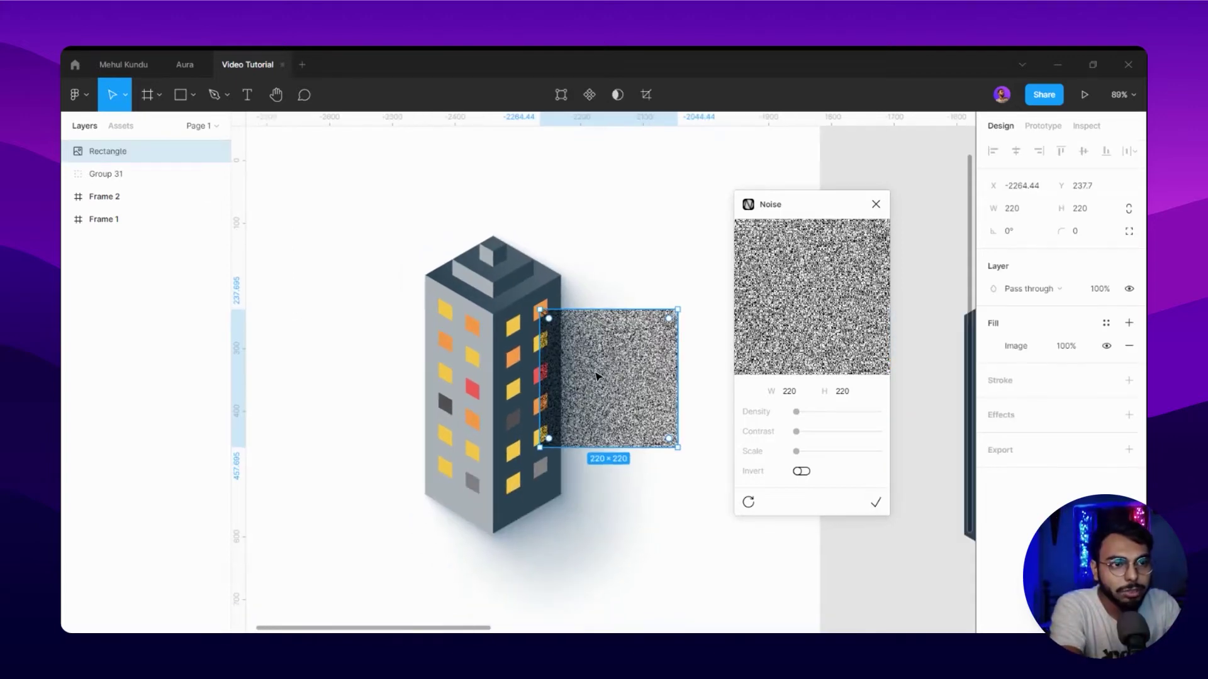
pyautogui.moveTo(598, 376); pyautogui.dragTo(717, 570)
pyautogui.scroll(-5, 582, 372)
pyautogui.scroll(3, 583, 371)
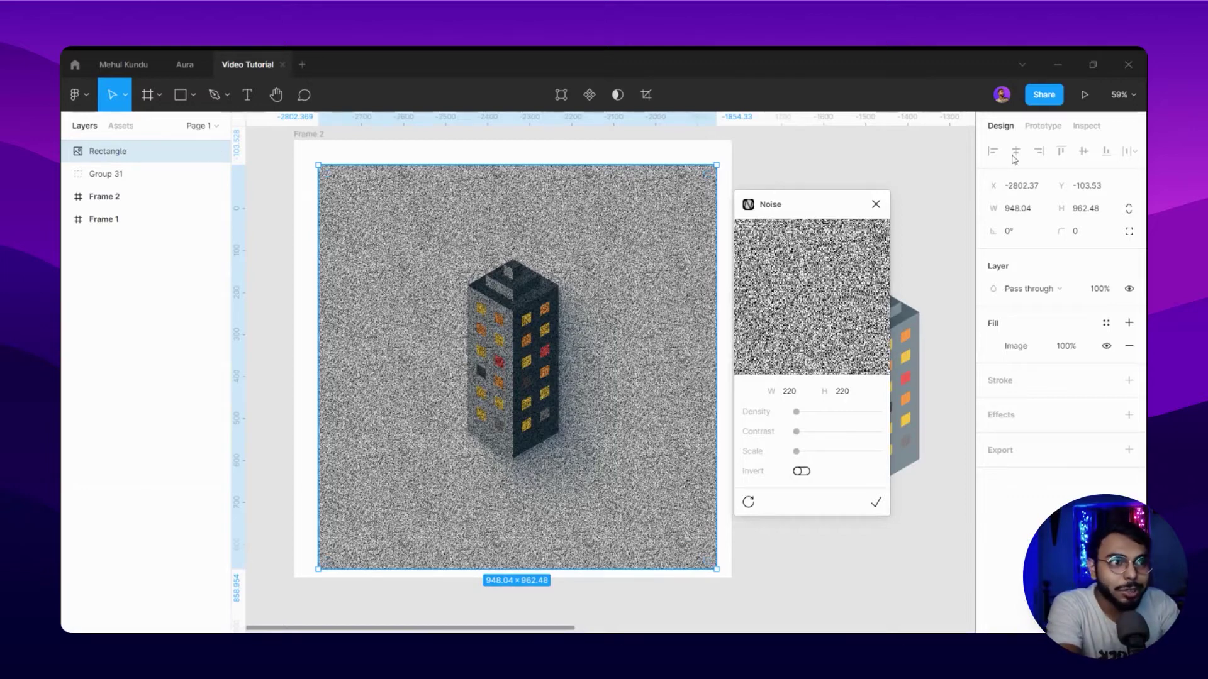
# - Close the plugin and drop the noise rectangle inside Frame 2
pyautogui.click(876, 204)
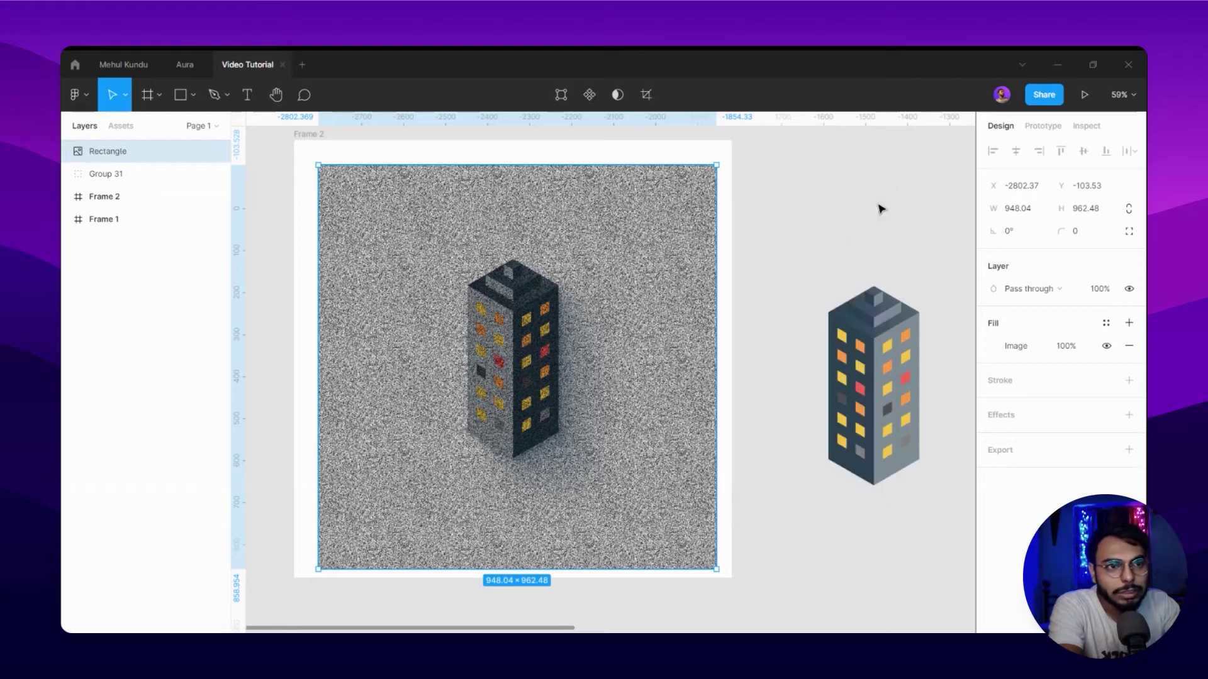
pyautogui.scroll(-2, 731, 251)
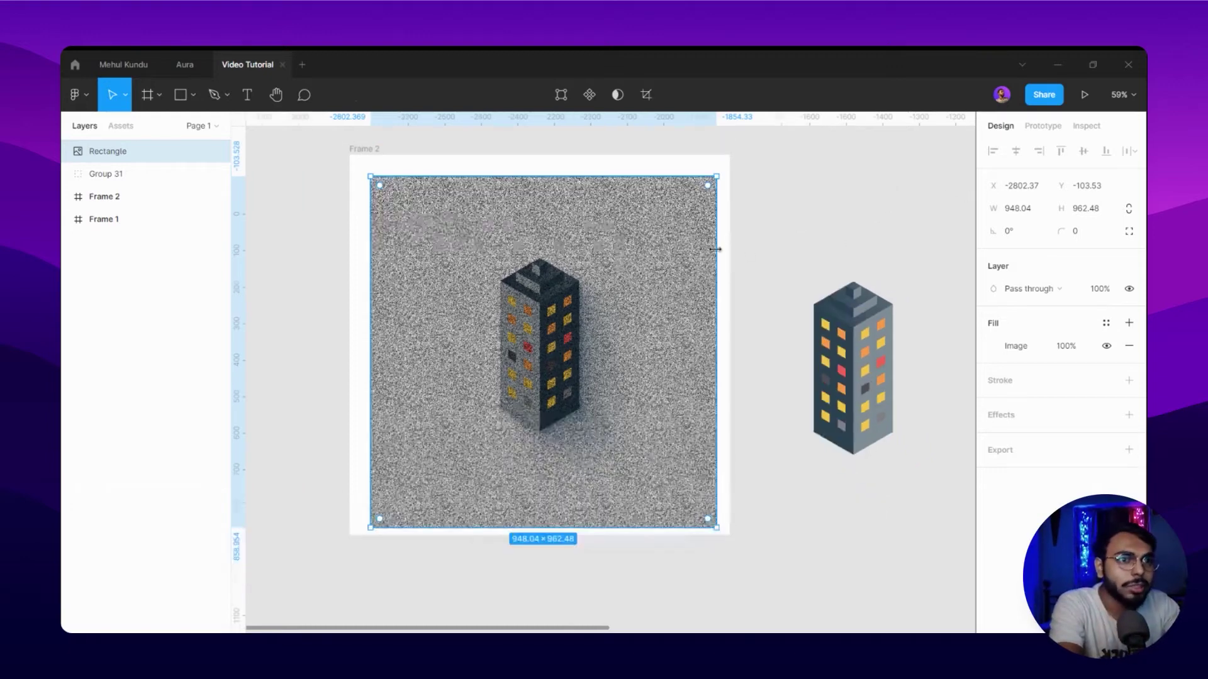
pyautogui.moveTo(649, 324); pyautogui.dragTo(630, 302)
pyautogui.moveTo(647, 377); pyautogui.dragTo(623, 355)
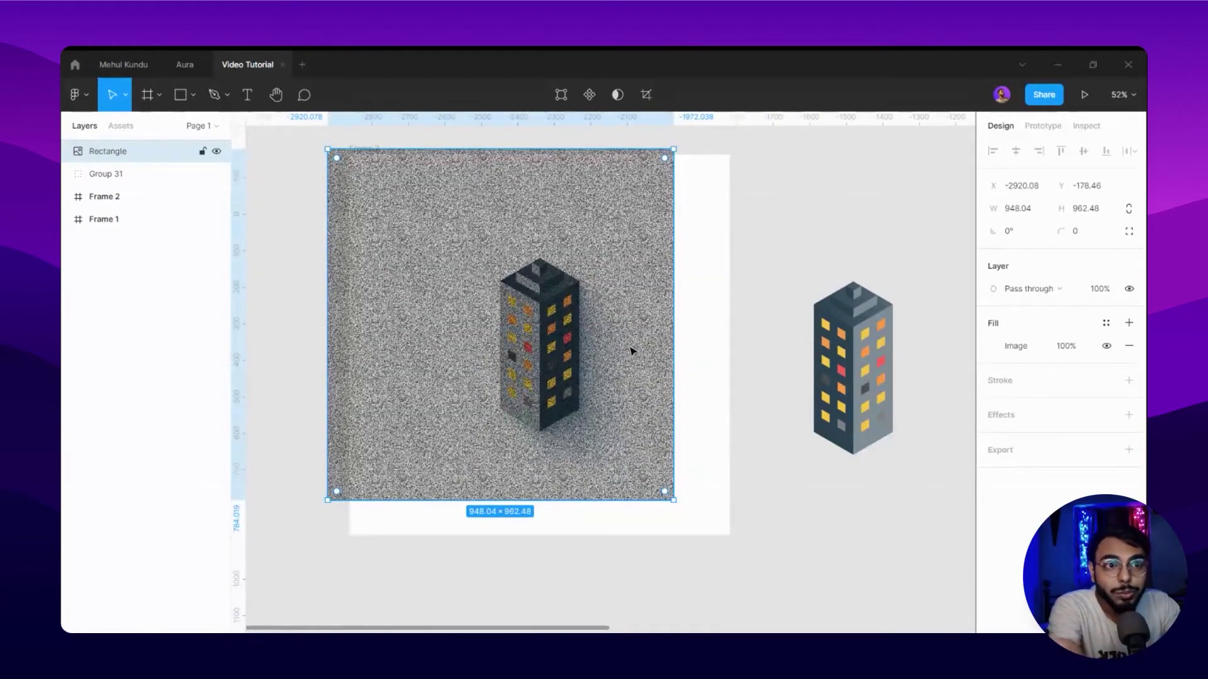
pyautogui.moveTo(614, 375); pyautogui.dragTo(644, 388)
pyautogui.moveTo(569, 374); pyautogui.dragTo(639, 382)
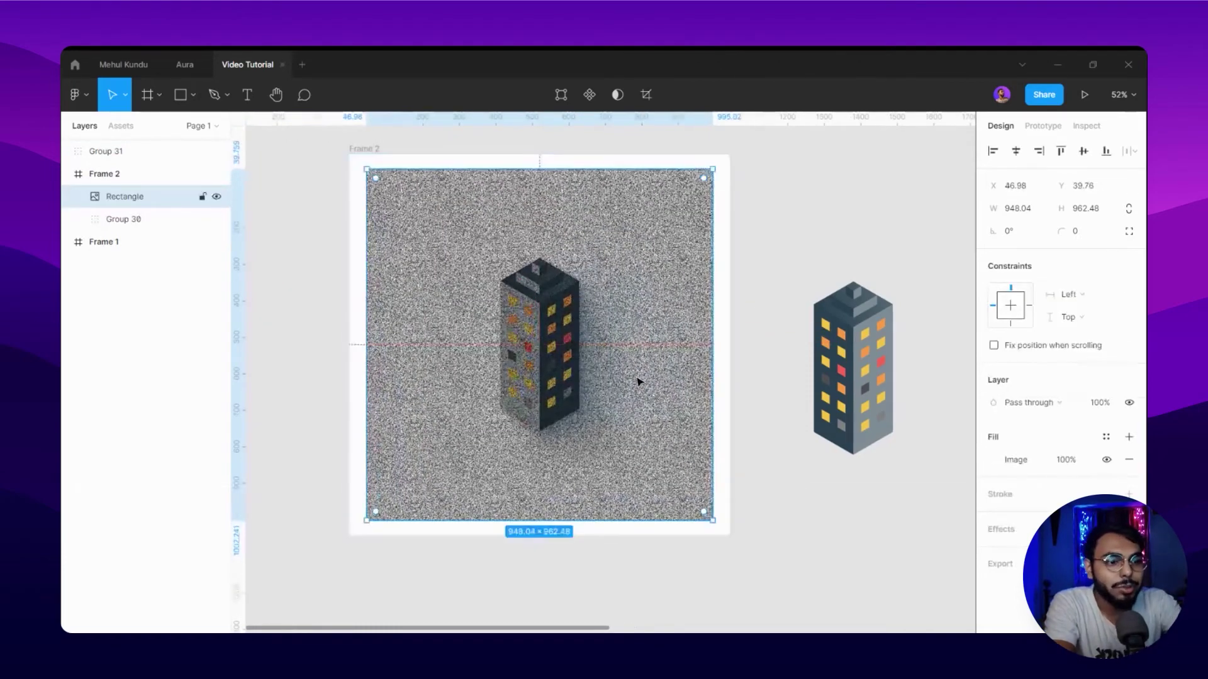
# - Layer the noise rectangle above Group 30, place it at 0, 0 and size it 1042 × 1042
pyautogui.hotkey('ctrl', '[')
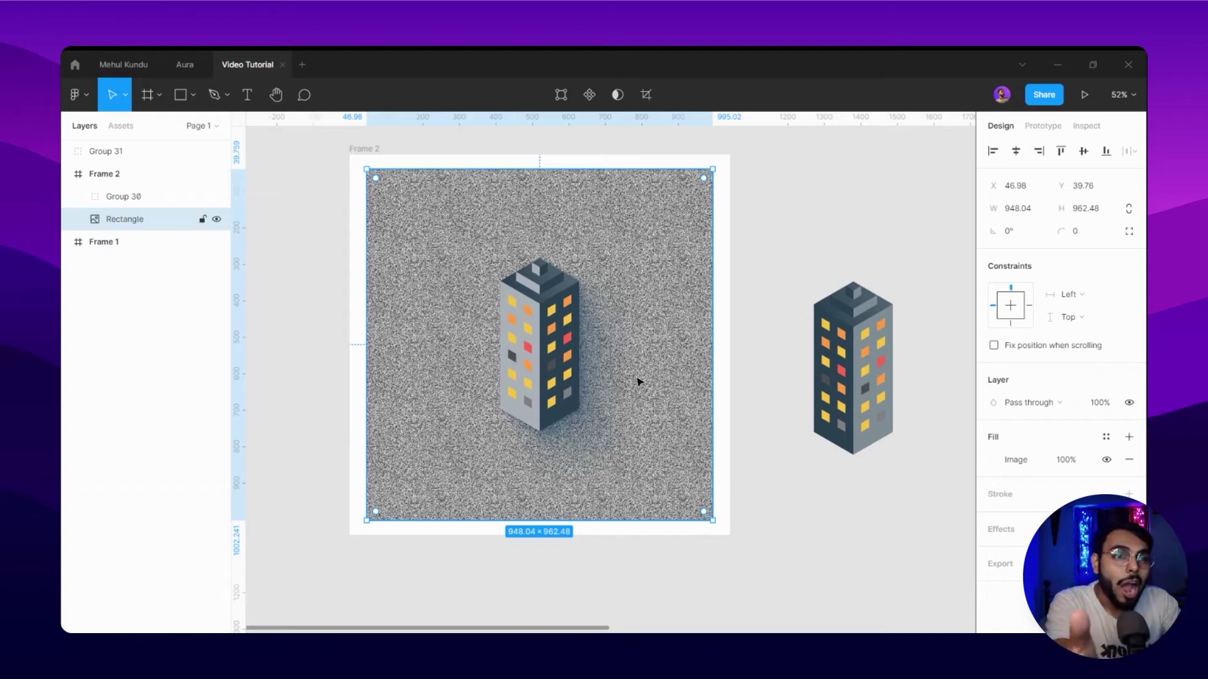
pyautogui.hotkey('ctrl', ']')
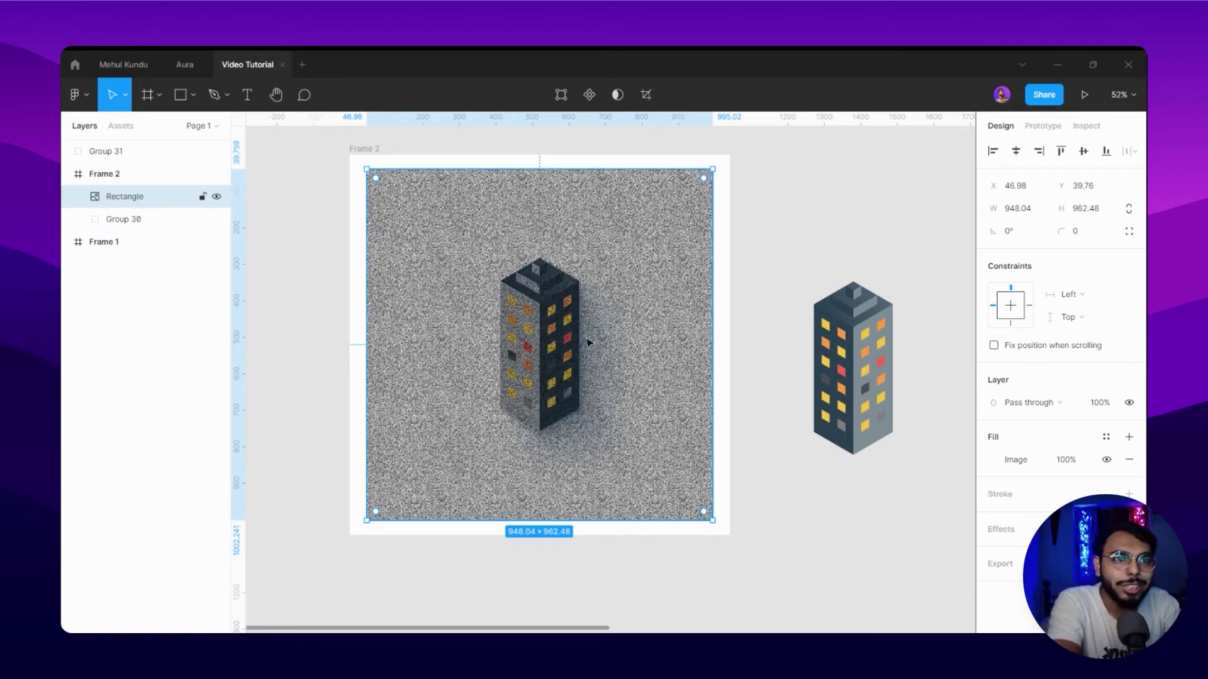
pyautogui.moveTo(586, 342)
pyautogui.mouseDown()
pyautogui.moveTo(573, 324)
pyautogui.moveTo(586, 336)
pyautogui.mouseUp()
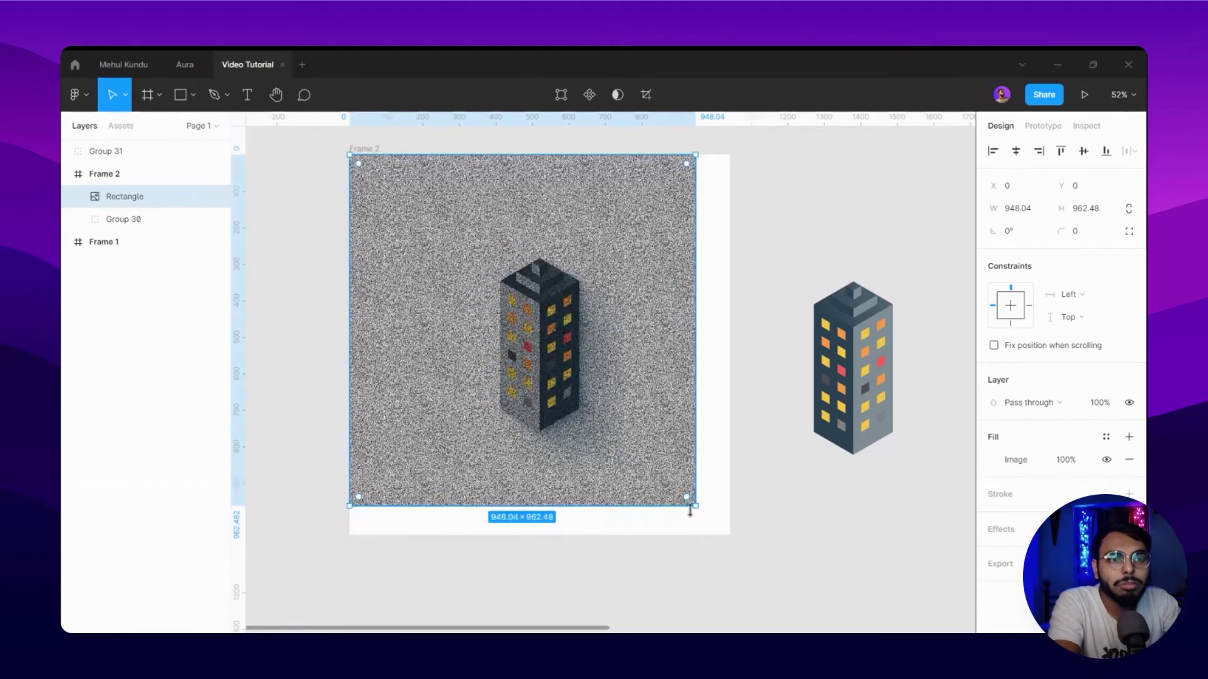
pyautogui.moveTo(695, 505); pyautogui.dragTo(729, 534)
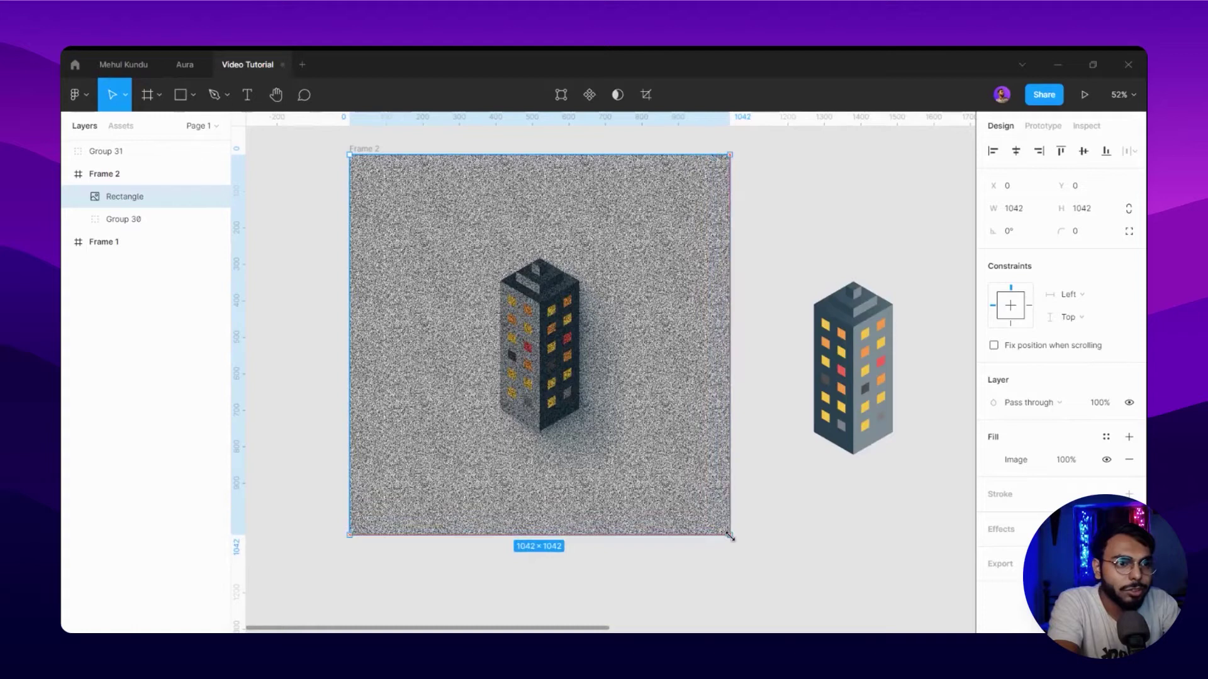
# - Set the noise rectangle in Frame 2 to Overlay blend mode at 100%
pyautogui.click(819, 506)
pyautogui.click(104, 173)
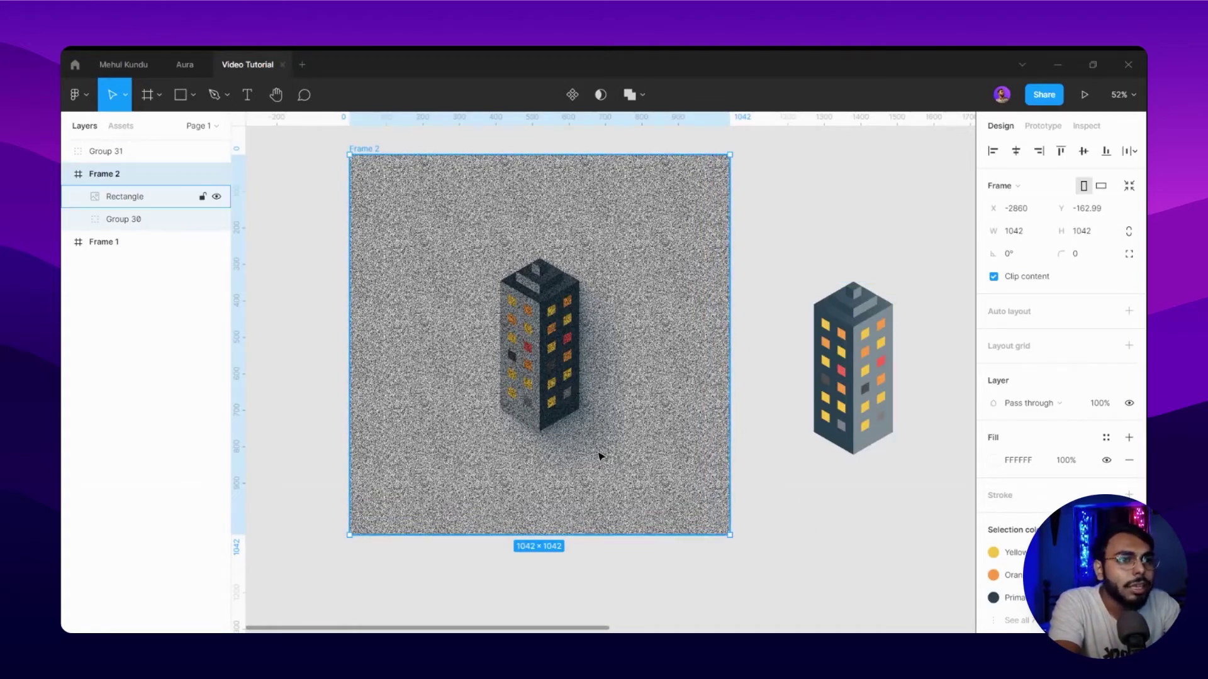
pyautogui.click(584, 419)
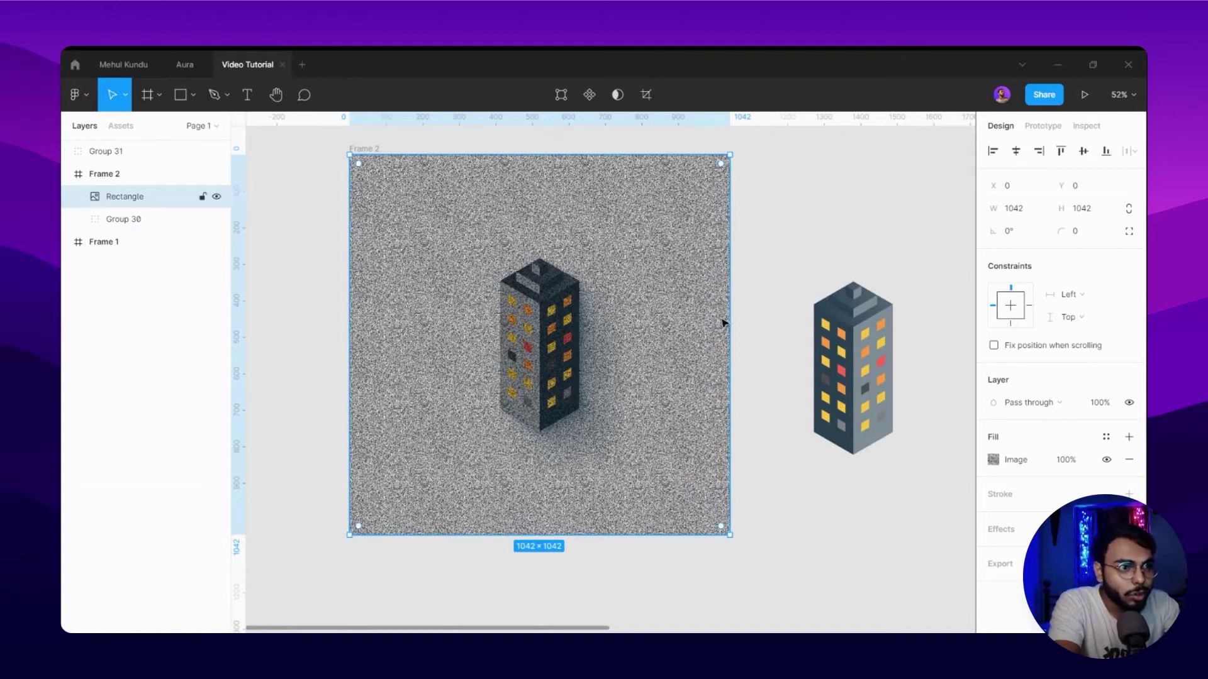
pyautogui.click(1043, 407)
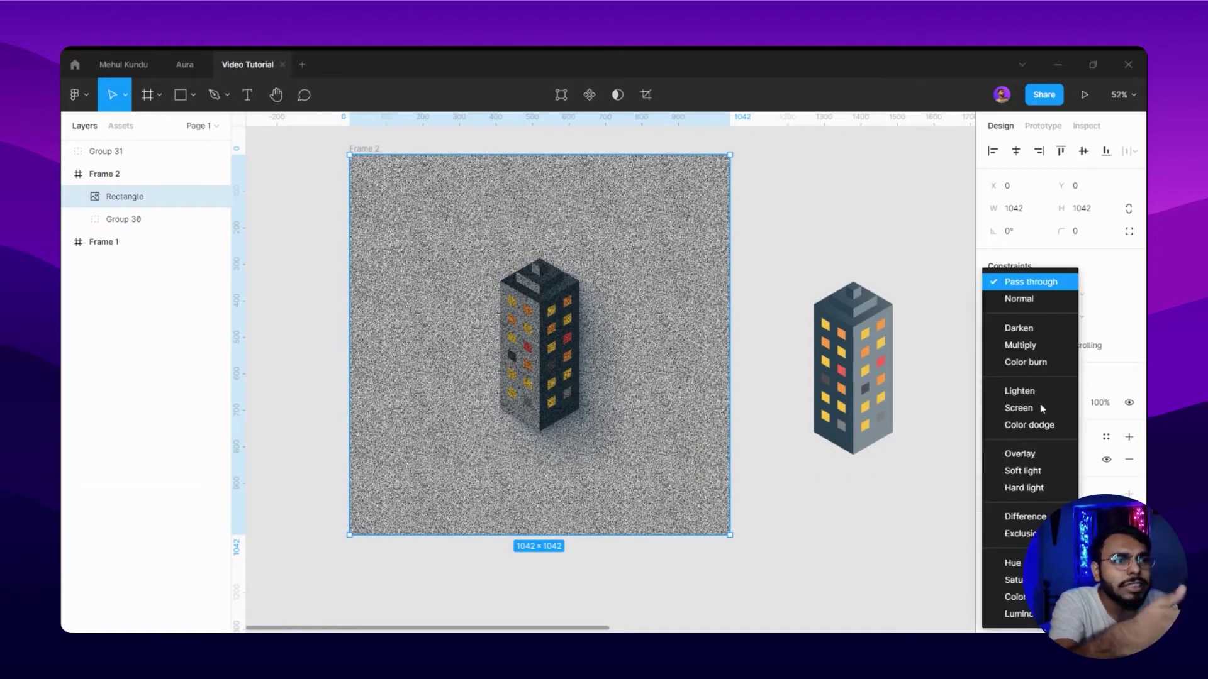
pyautogui.click(1022, 454)
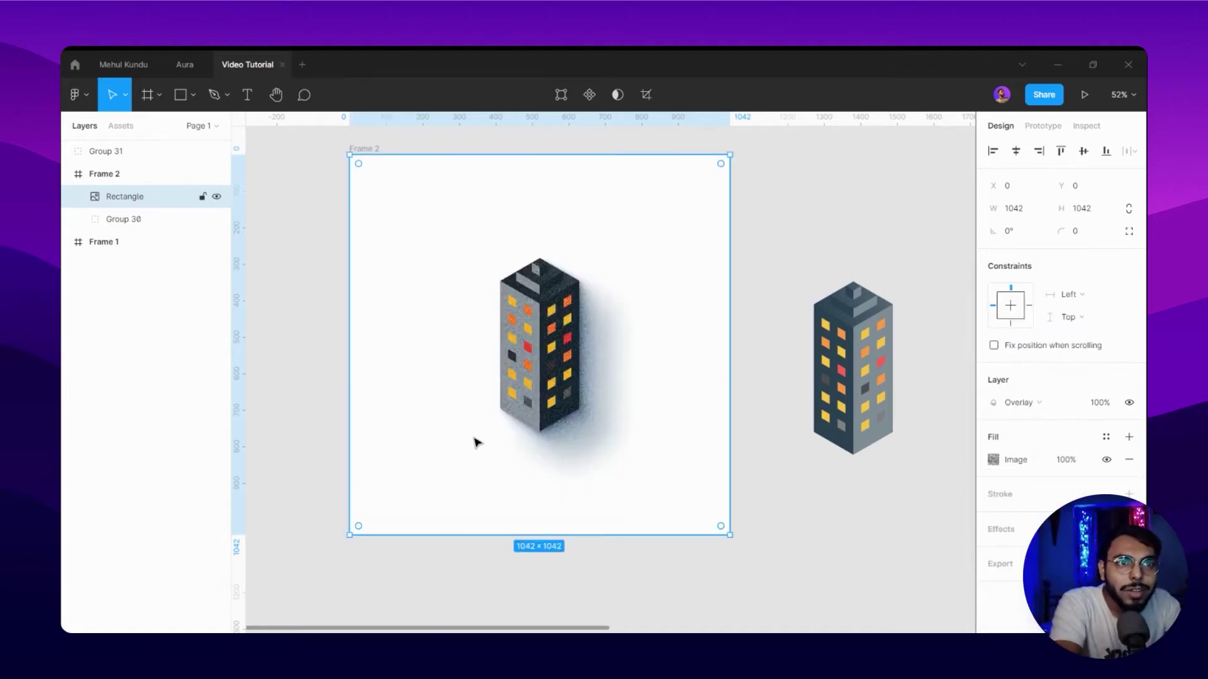
pyautogui.scroll(6, 475, 443)
pyautogui.moveTo(496, 407); pyautogui.dragTo(444, 517)
pyautogui.scroll(-2, 442, 510)
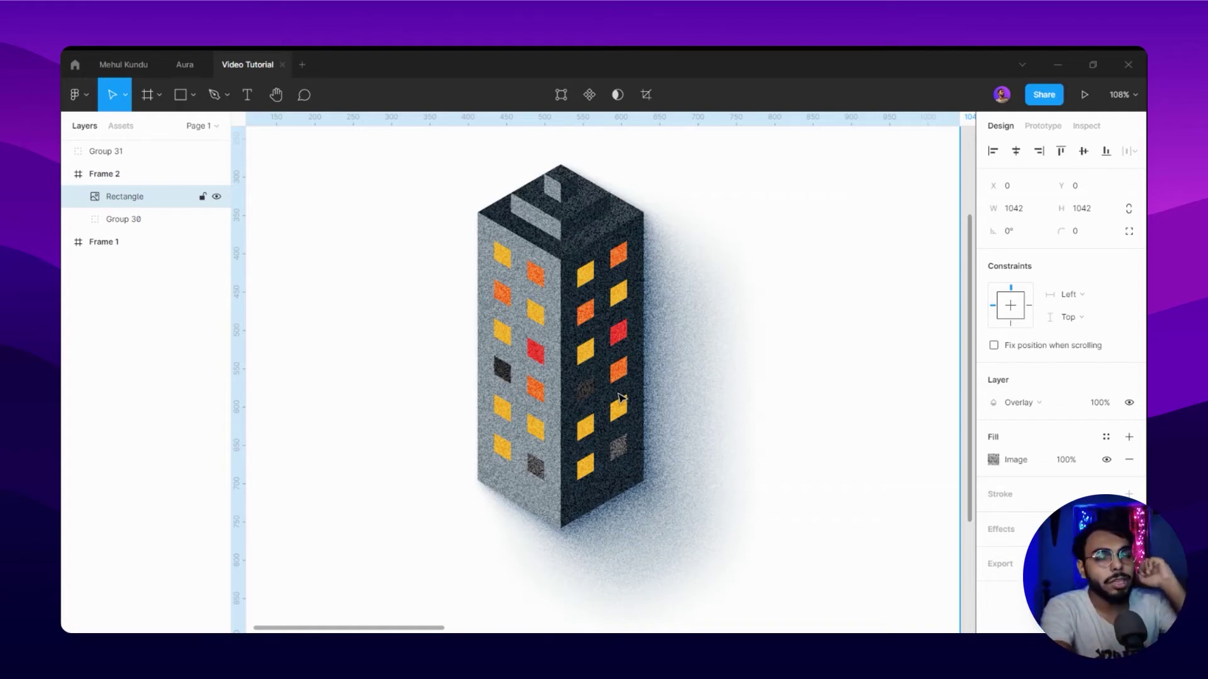
# - Zoom to fit the frame and lock the noise texture layer
pyautogui.hotkey('shift', '2')
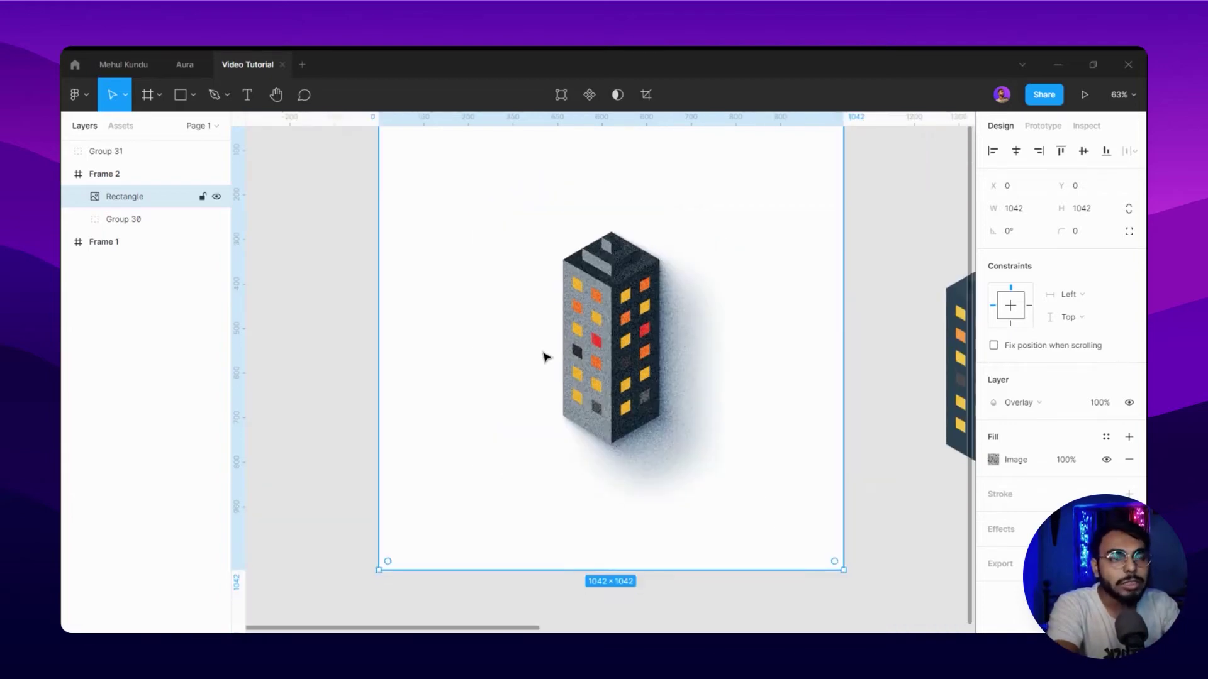
pyautogui.scroll(-2, 541, 357)
pyautogui.scroll(3, 547, 359)
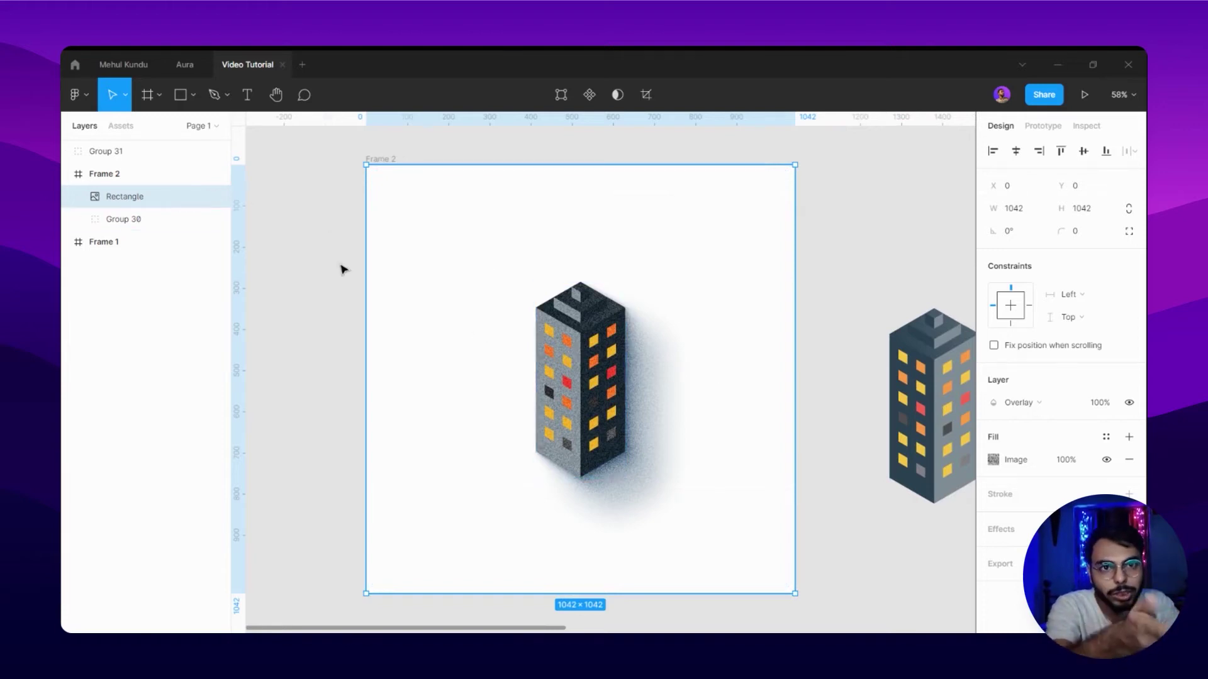
pyautogui.click(202, 197)
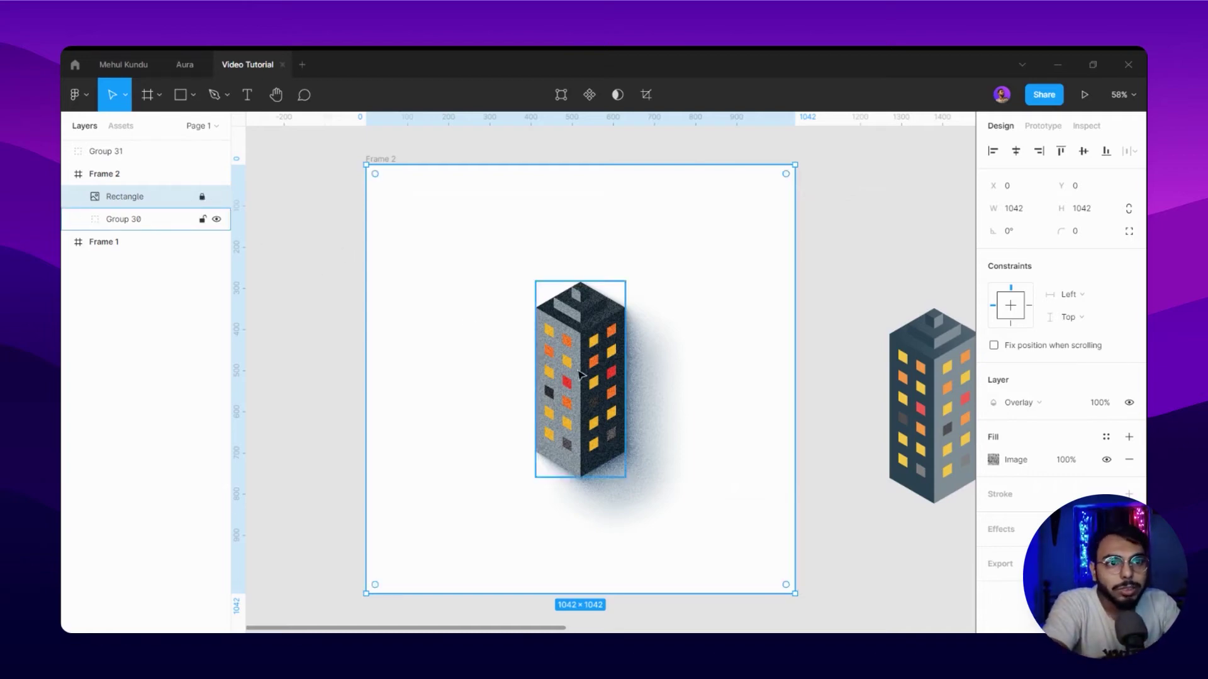
# - Swap Group 30's Primary Dark colour for the Primary Dark -10 style
pyautogui.click(541, 343)
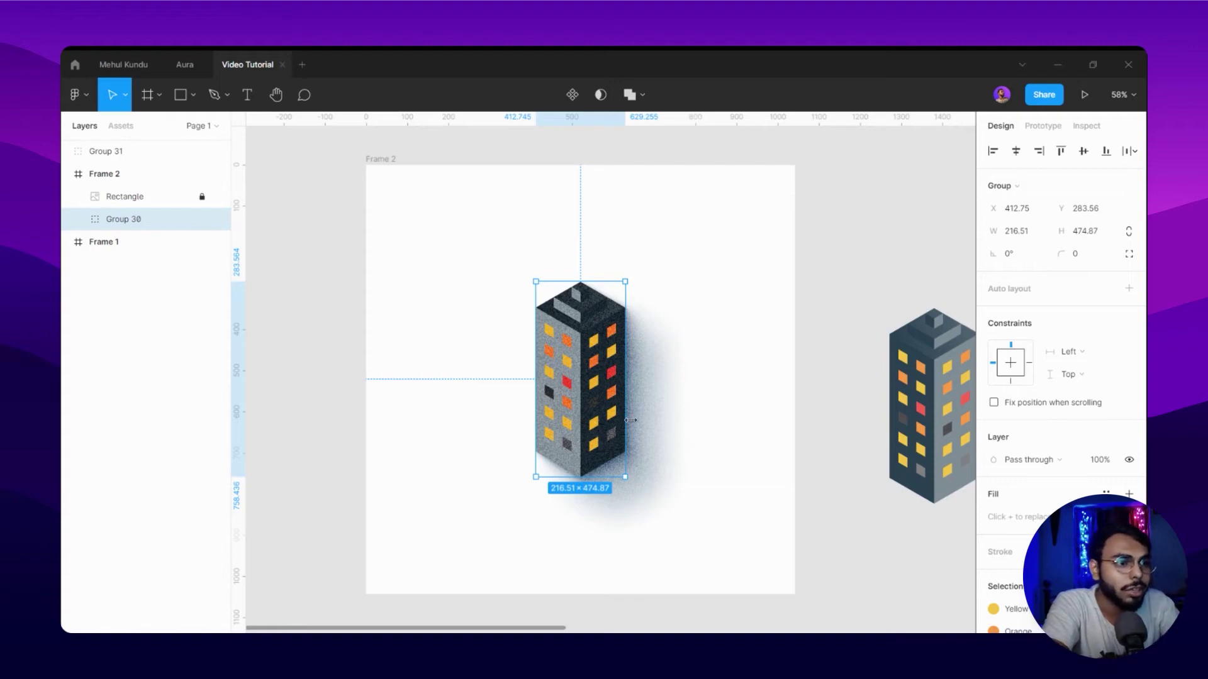
pyautogui.scroll(-1, 632, 423)
pyautogui.scroll(-5, 1066, 434)
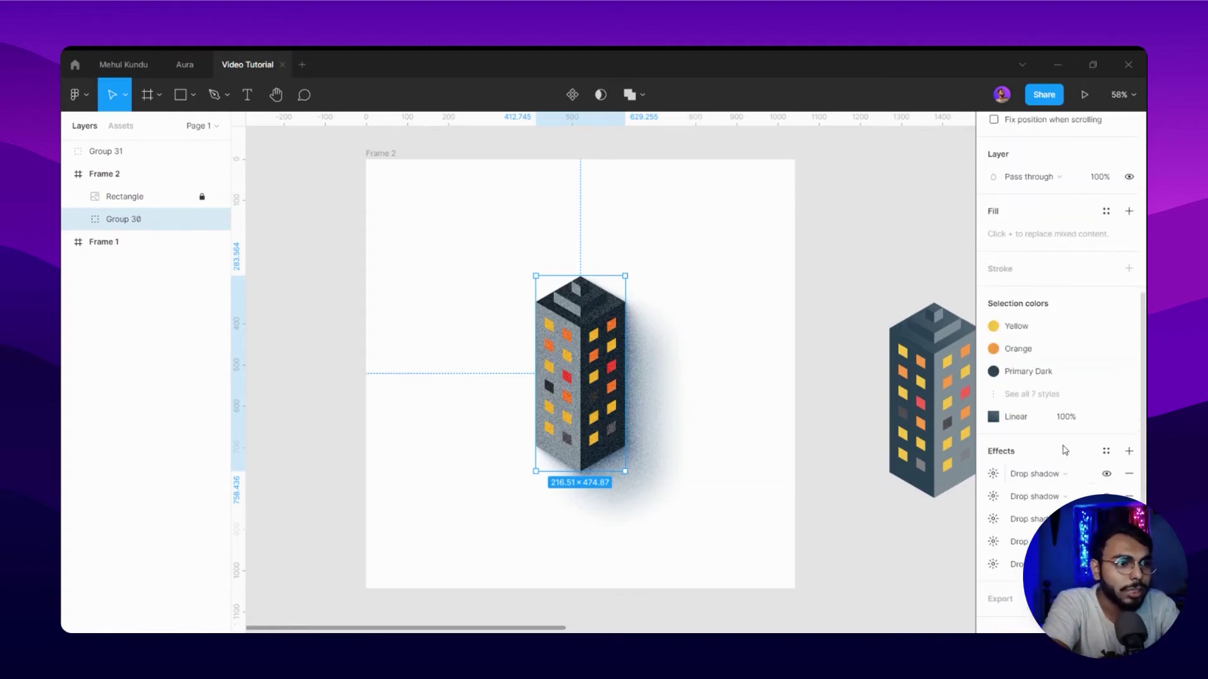
pyautogui.click(1035, 395)
pyautogui.scroll(-3, 1069, 415)
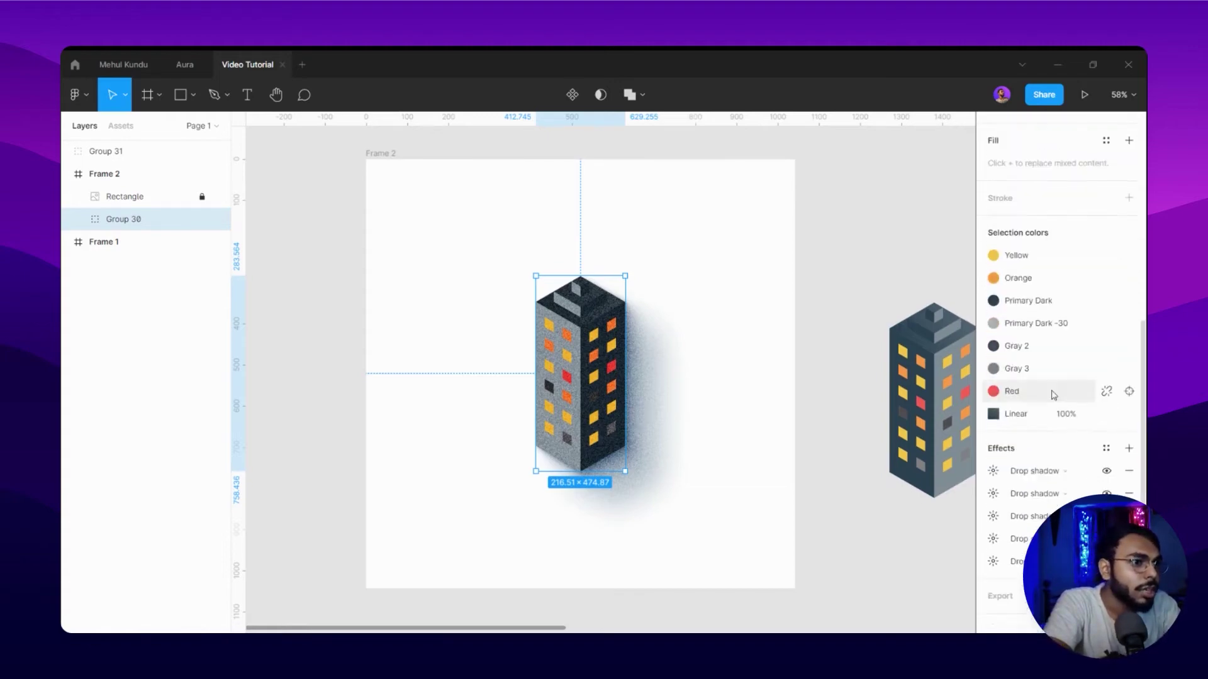
pyautogui.click(1106, 323)
pyautogui.click(889, 452)
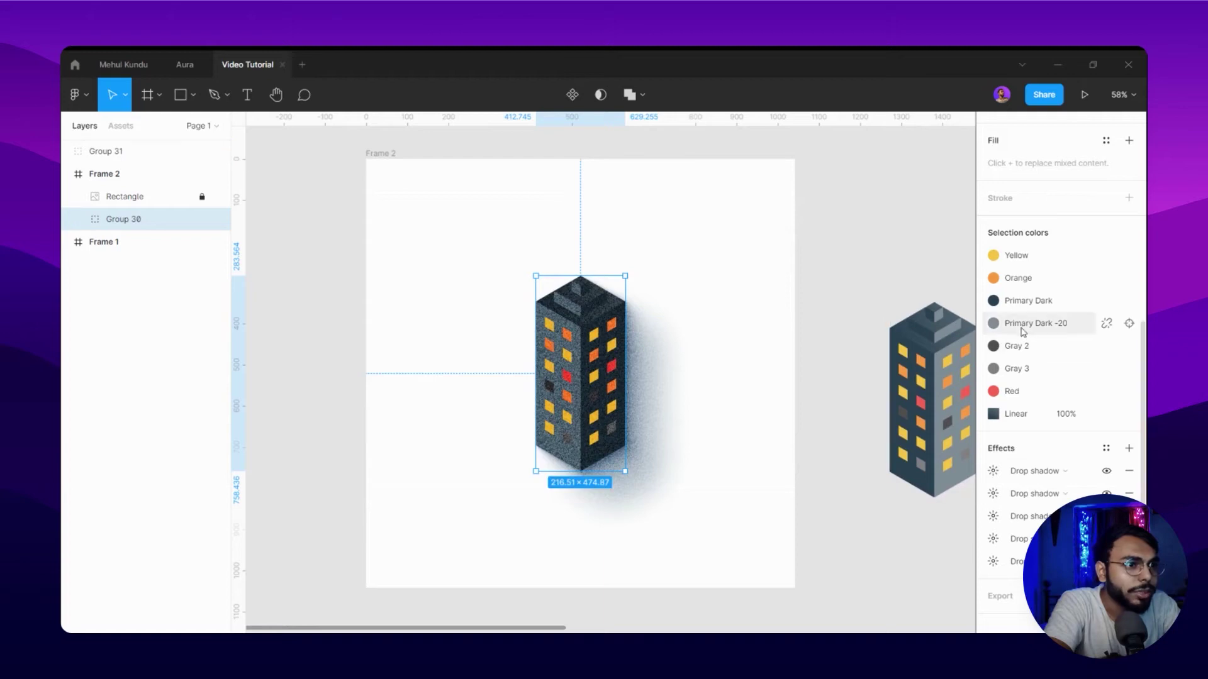
pyautogui.hotkey('ctrl', 'z')
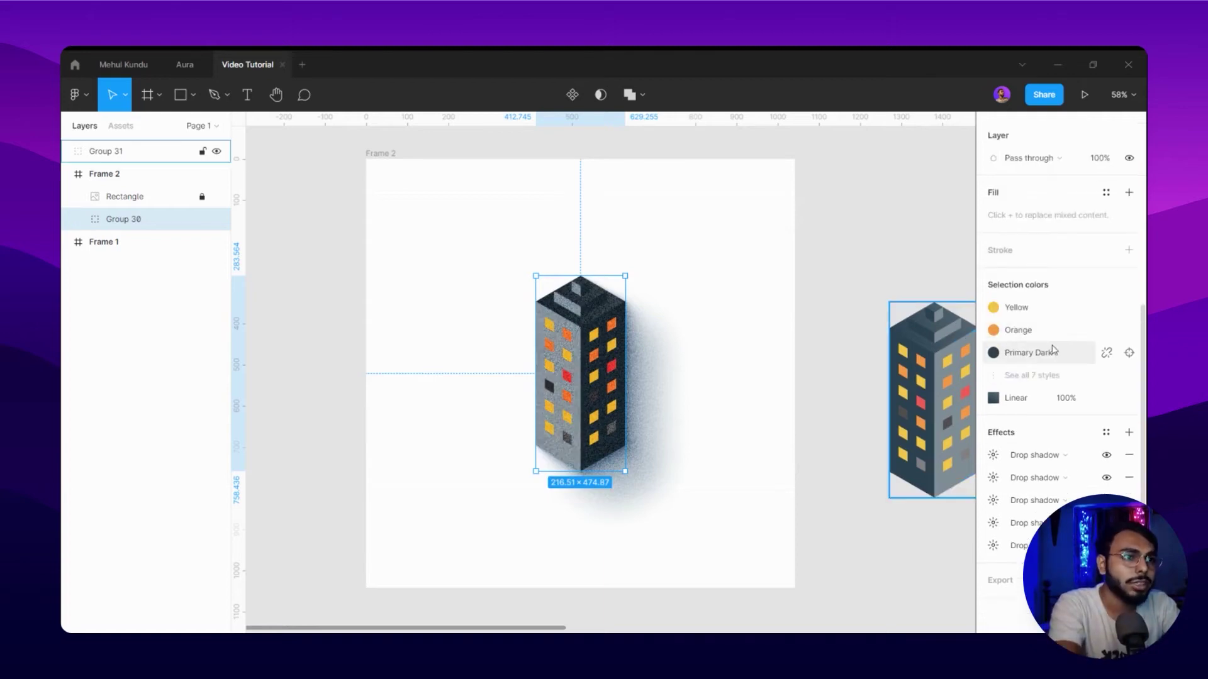
pyautogui.click(1036, 372)
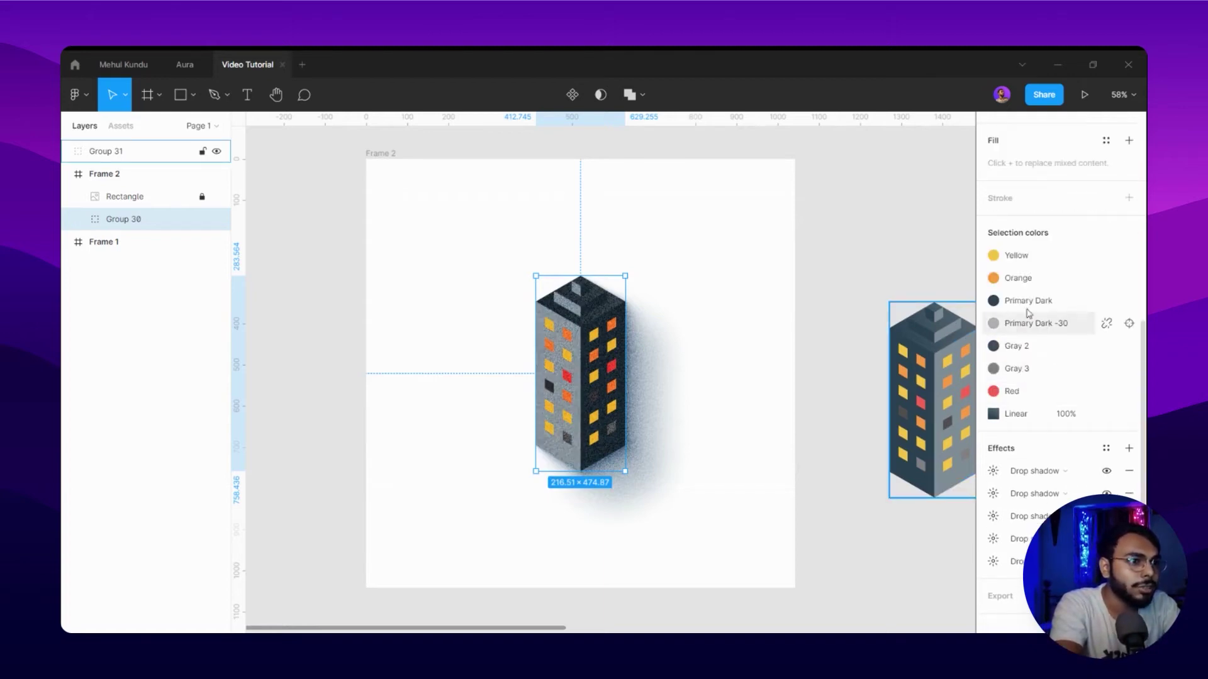
pyautogui.click(1032, 301)
pyautogui.click(899, 414)
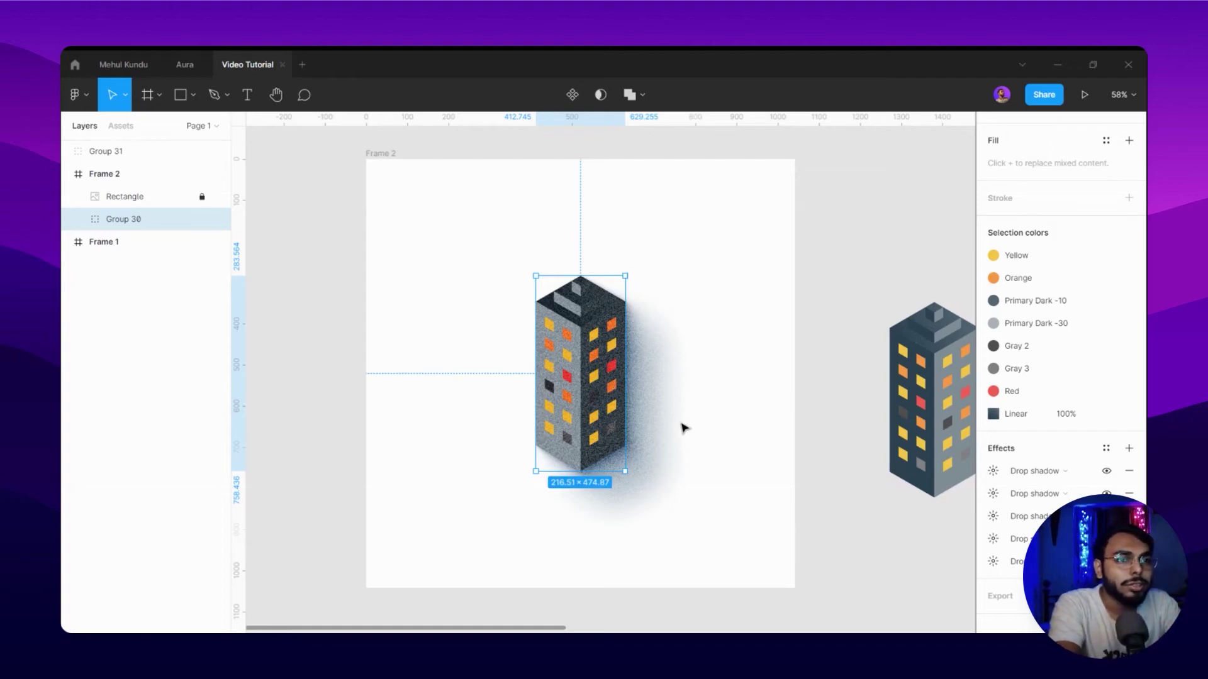
pyautogui.click(379, 157)
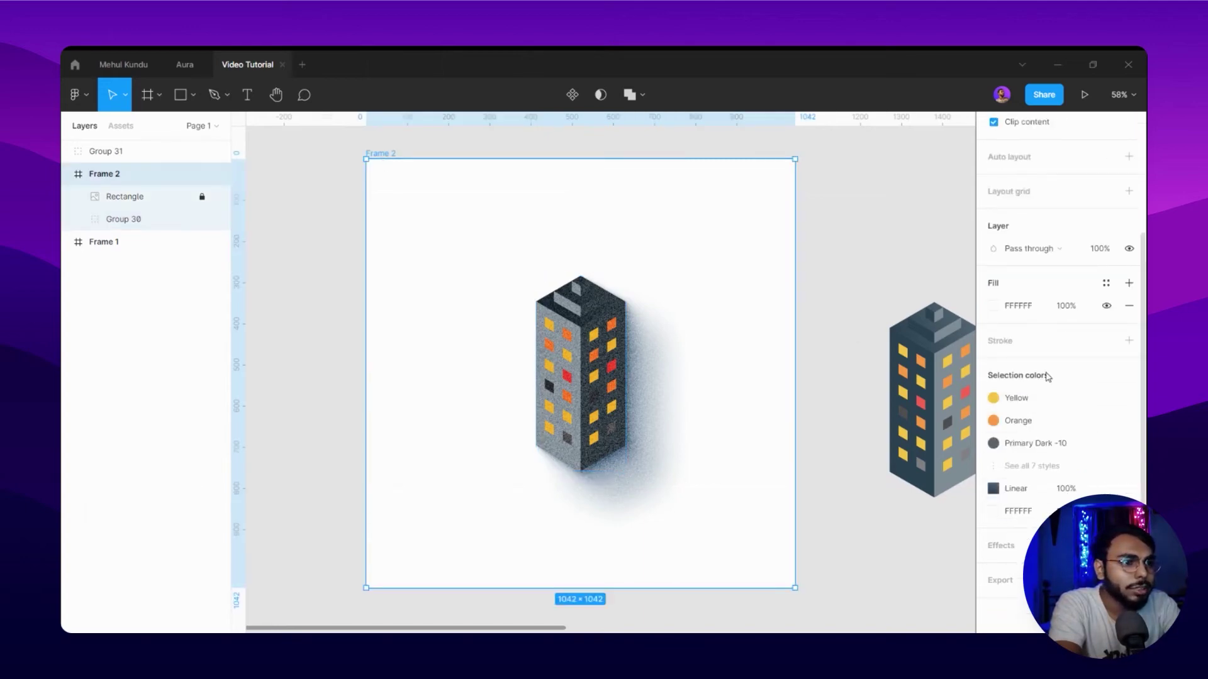
# - Replace Frame 2's FFFFFF fill with the red Primary colour style
pyautogui.click(1105, 283)
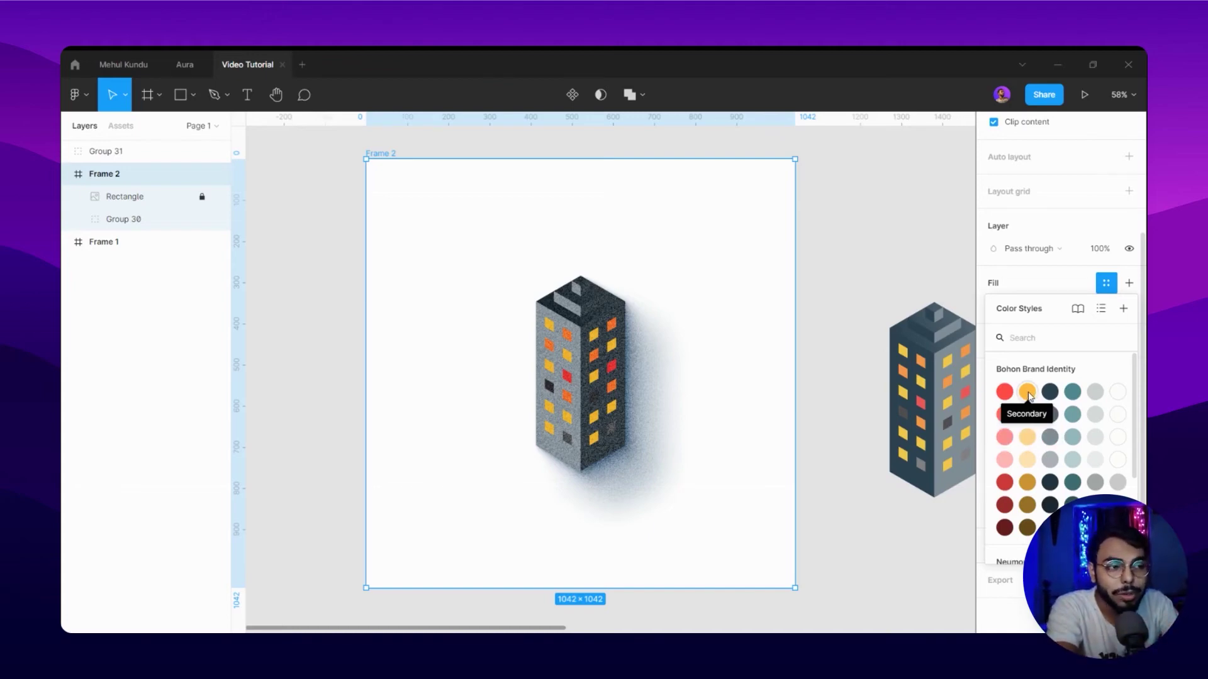
pyautogui.press('Escape')
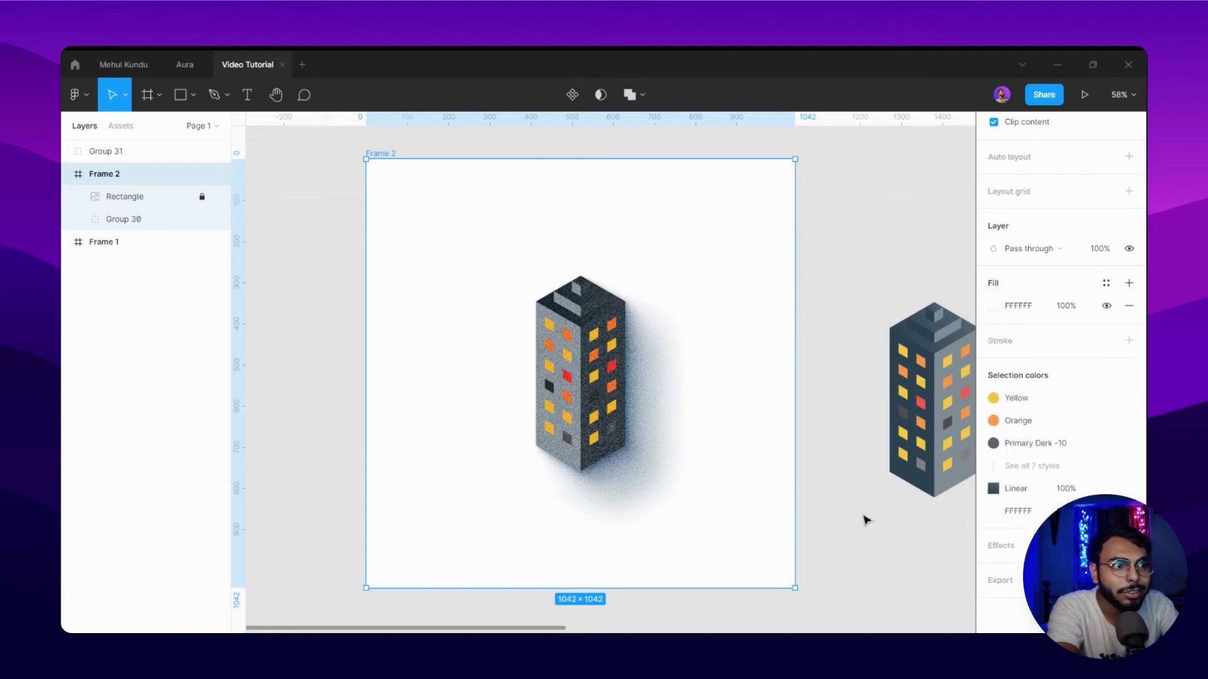
pyautogui.hotkey('ctrl', 'z')
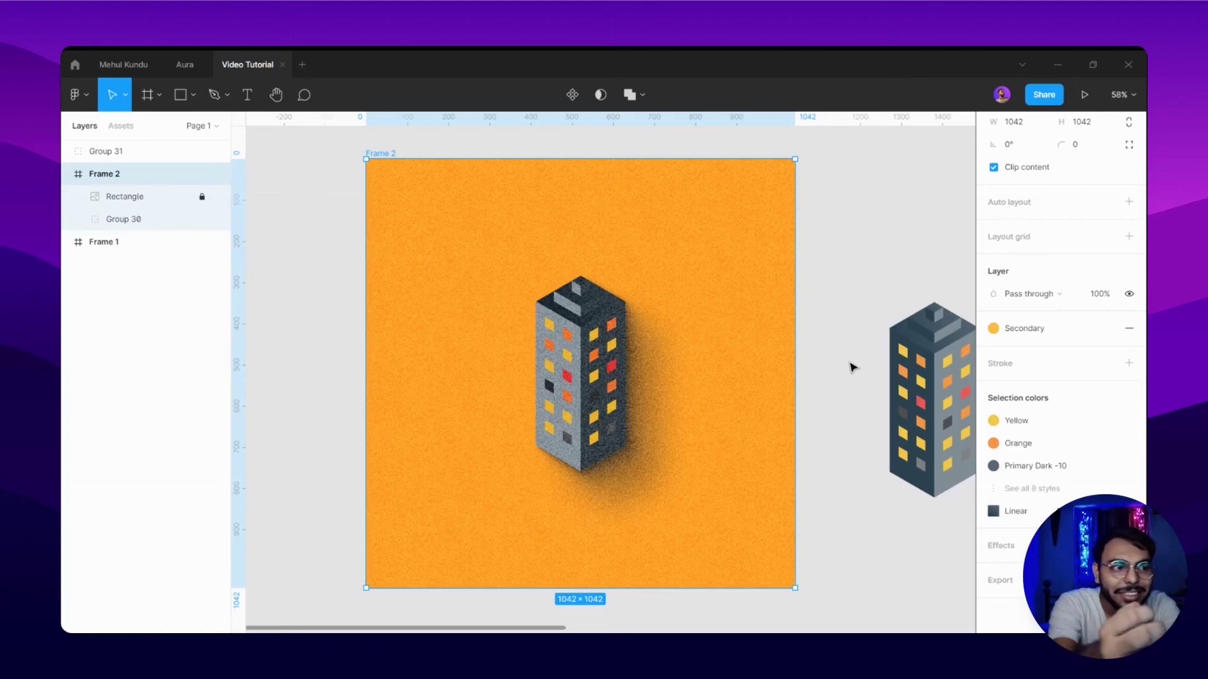
pyautogui.click(1014, 332)
pyautogui.press('Escape')
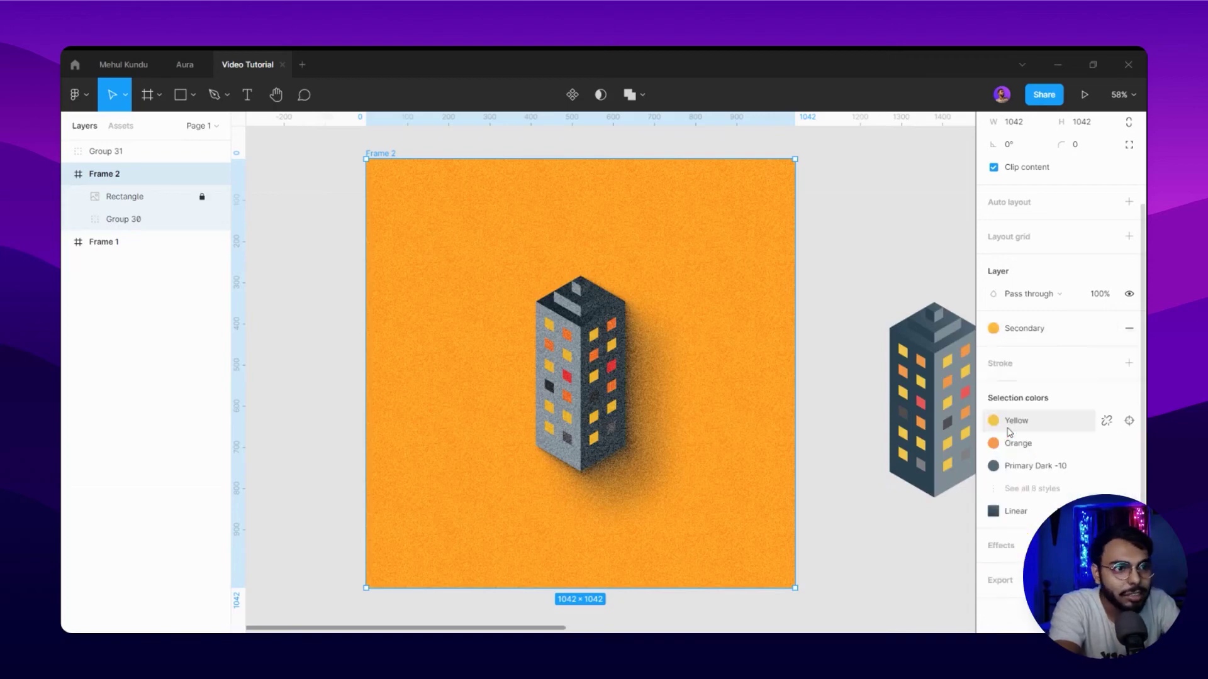
pyautogui.hotkey('ctrl', 'z')
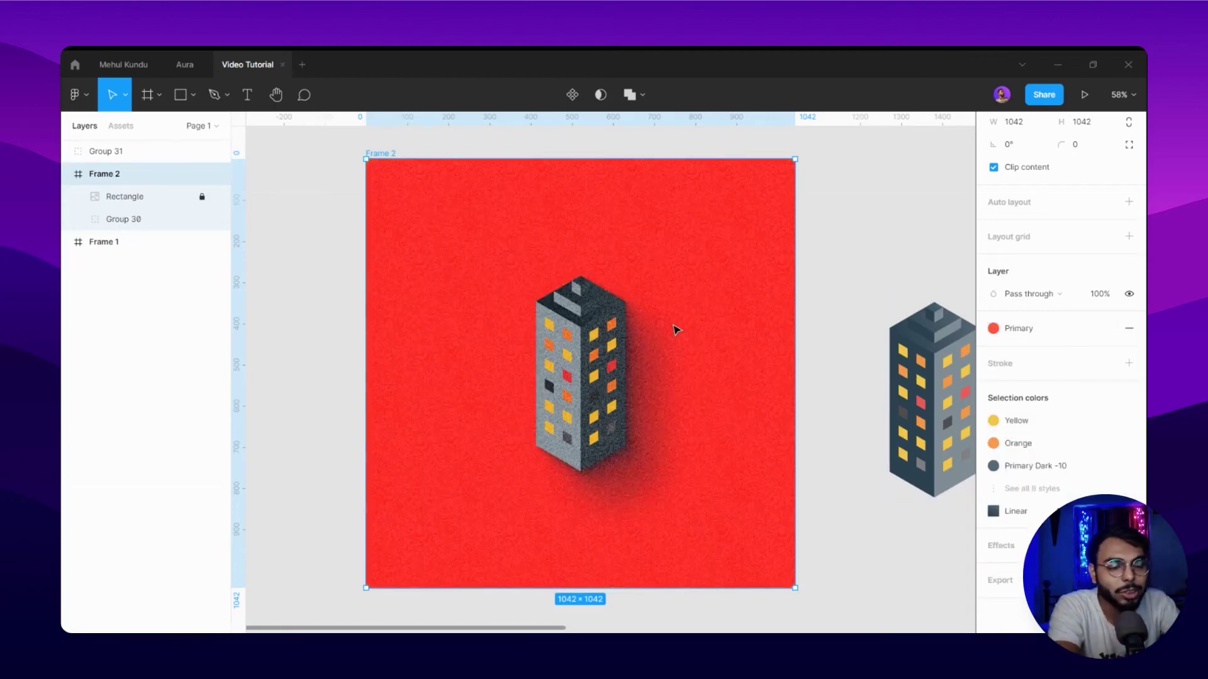
pyautogui.keyDown('ctrl'); pyautogui.scroll(-2, 674, 330); pyautogui.keyUp('ctrl')
pyautogui.keyDown('ctrl'); pyautogui.scroll(-2, 674, 330); pyautogui.keyUp('ctrl')
pyautogui.keyDown('ctrl'); pyautogui.scroll(2, 574, 440); pyautogui.keyUp('ctrl')
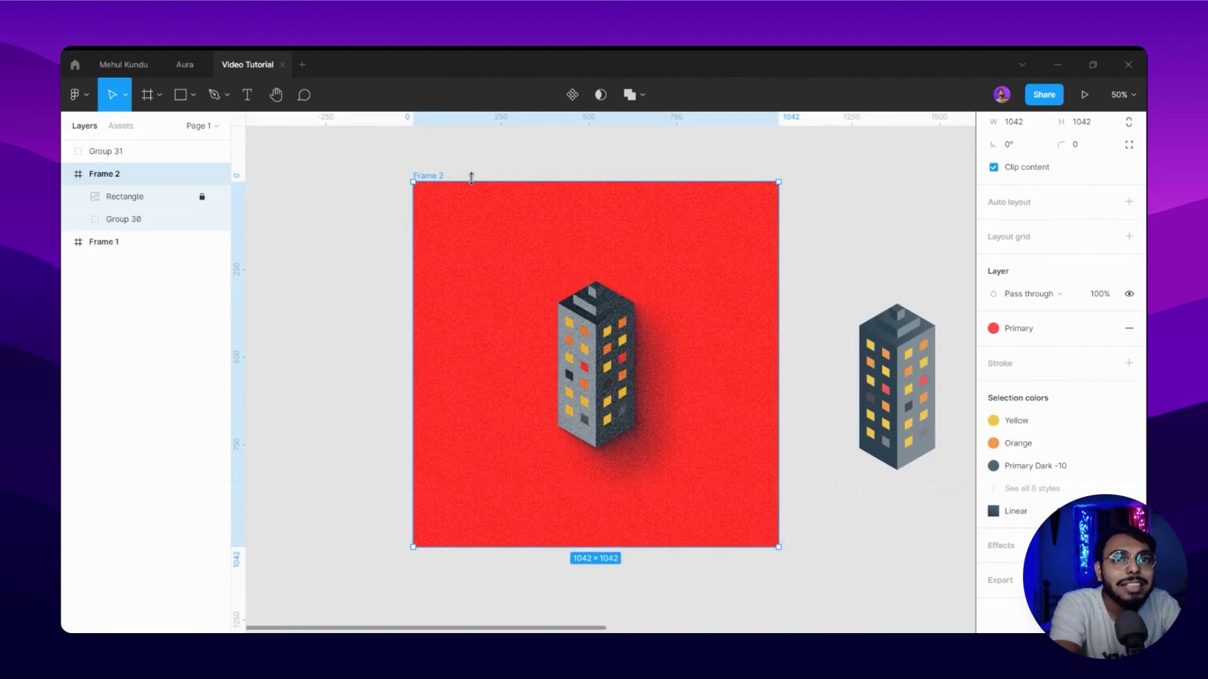
pyautogui.click(503, 159)
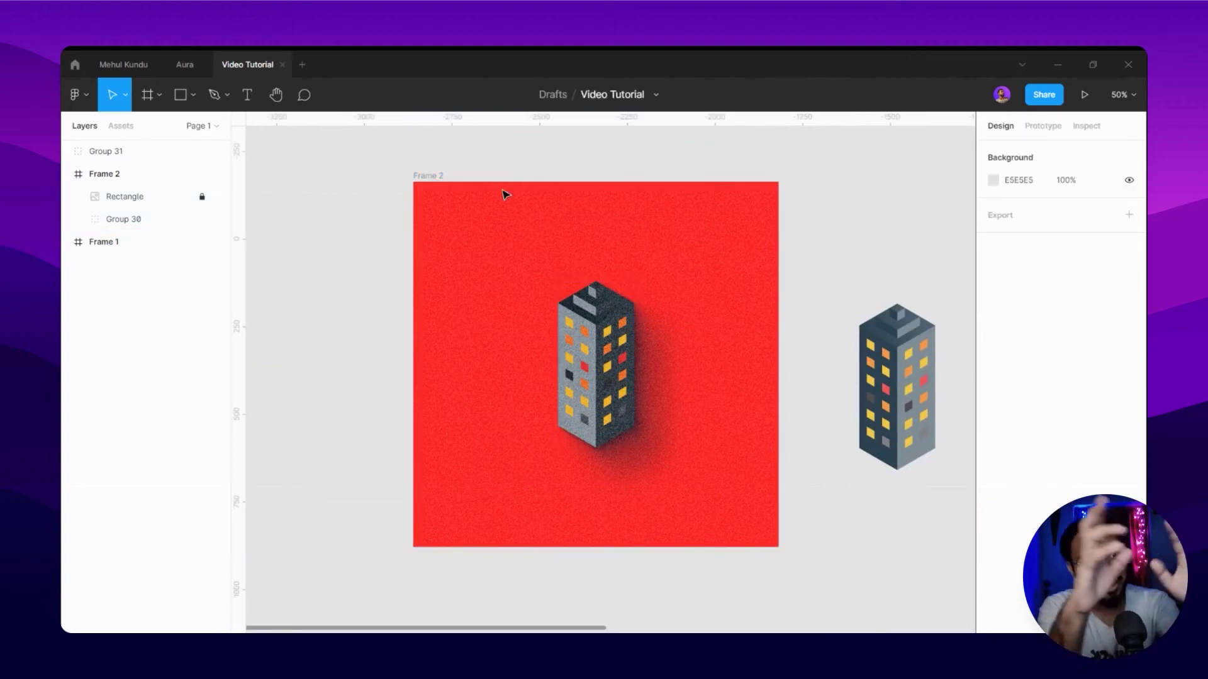